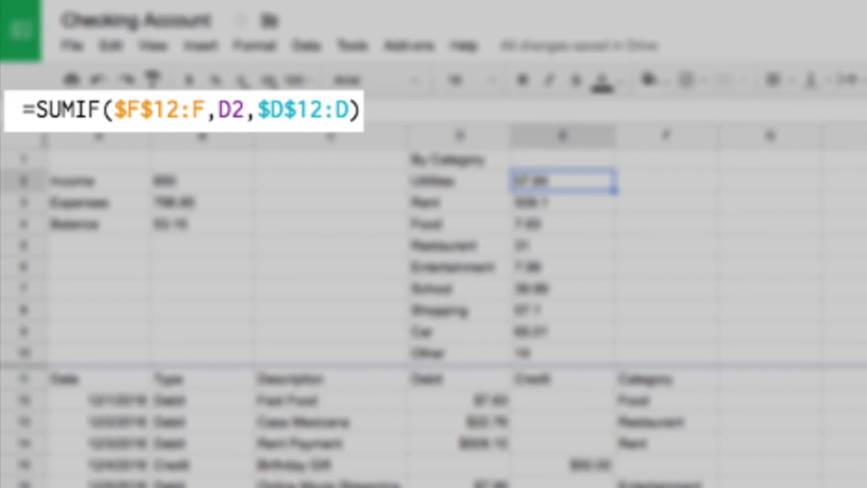
Review the existing formulas behind the Rent, Food, School, Shopping and Car totals.
{"action": "left_click", "coordinate": [563, 202]}
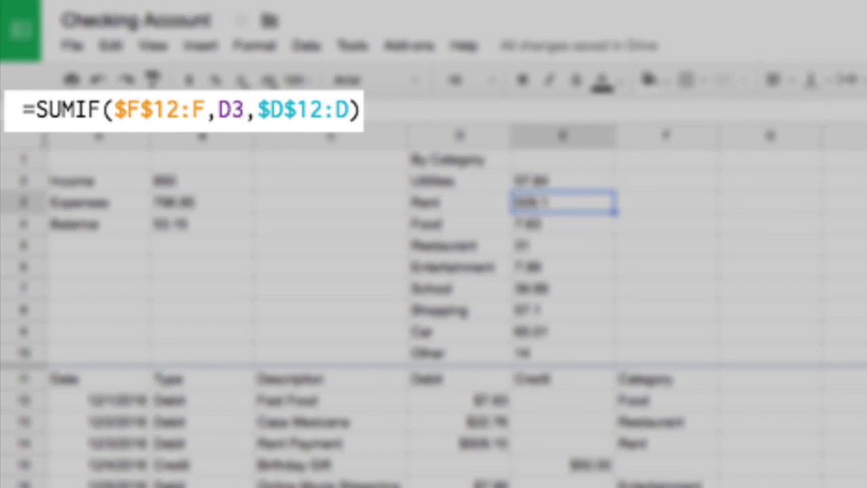
{"action": "left_click", "coordinate": [562, 224]}
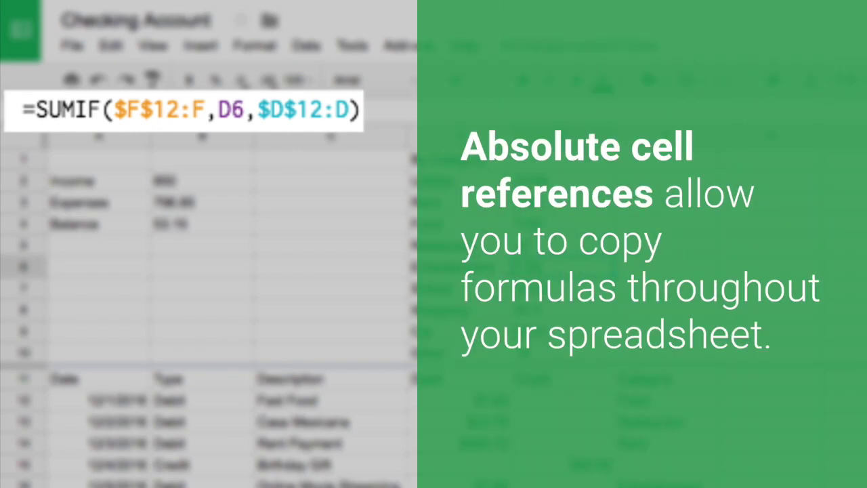
{"action": "left_click", "coordinate": [562, 288]}
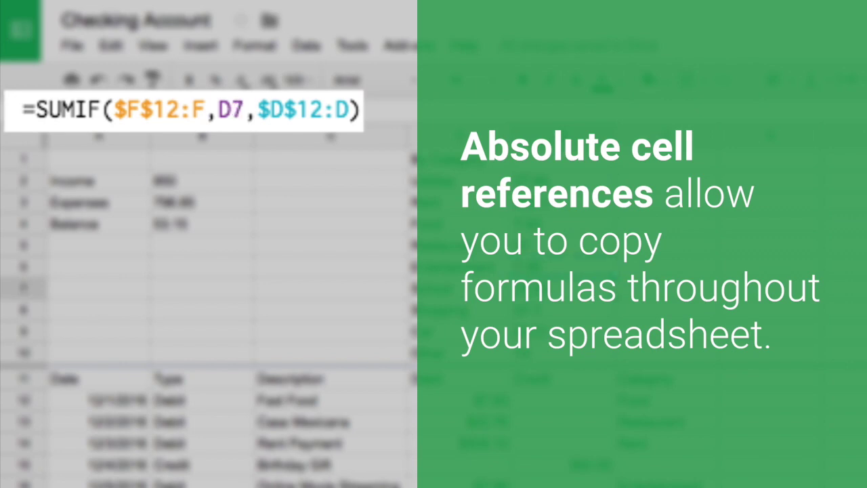
{"action": "left_click", "coordinate": [562, 310]}
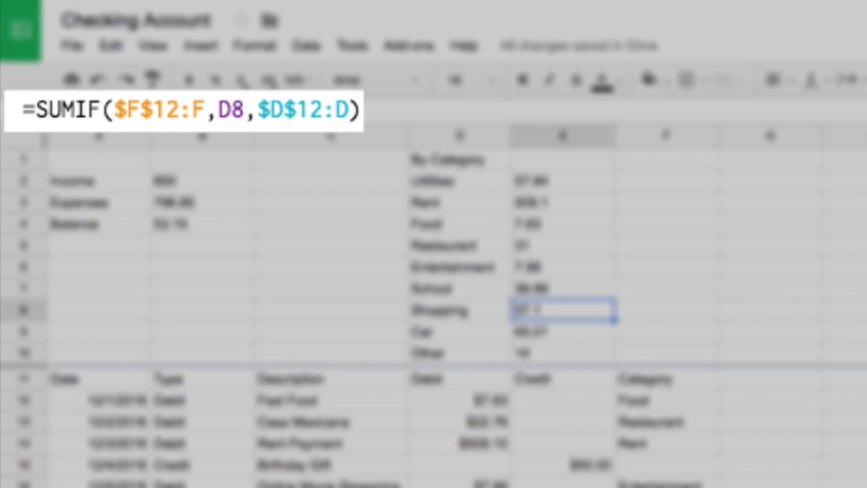
{"action": "left_click", "coordinate": [563, 331]}
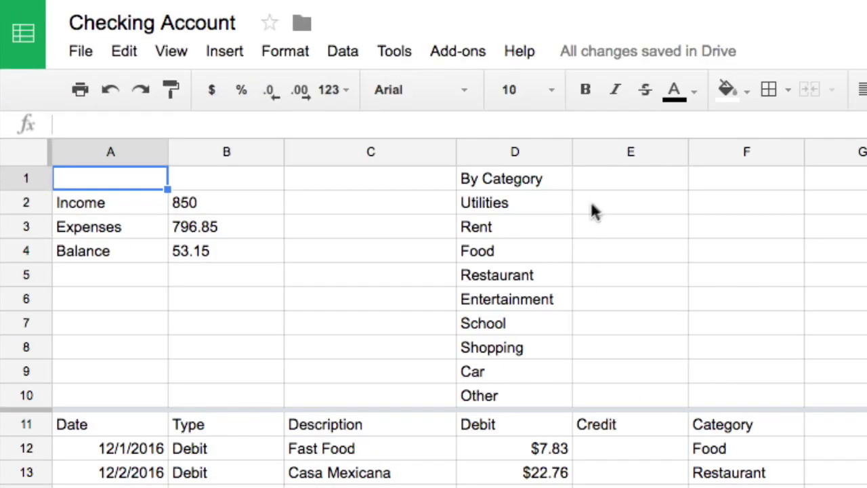
Begin E2's Utilities formula as =SUMIF(F12:F,D2, using the D2 label as criterion.
{"action": "left_click", "coordinate": [594, 212]}
{"action": "type", "text": "=SUMIF"}
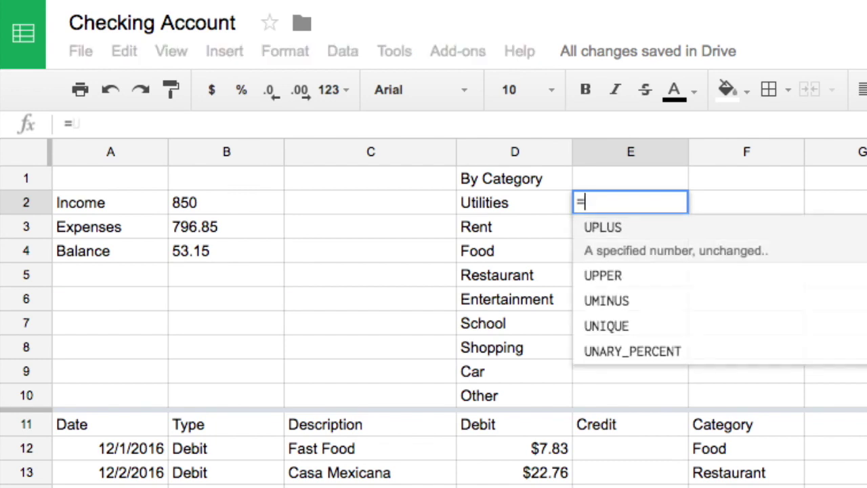
{"action": "type", "text": "("}
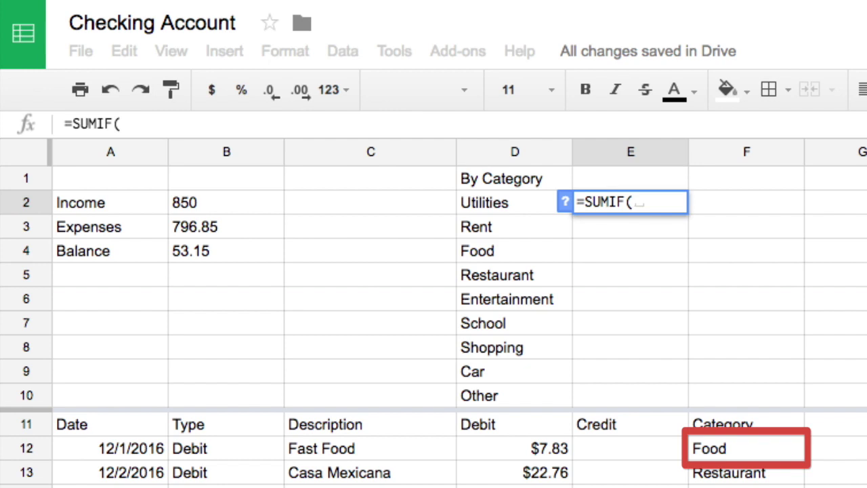
{"action": "type", "text": "F12:"}
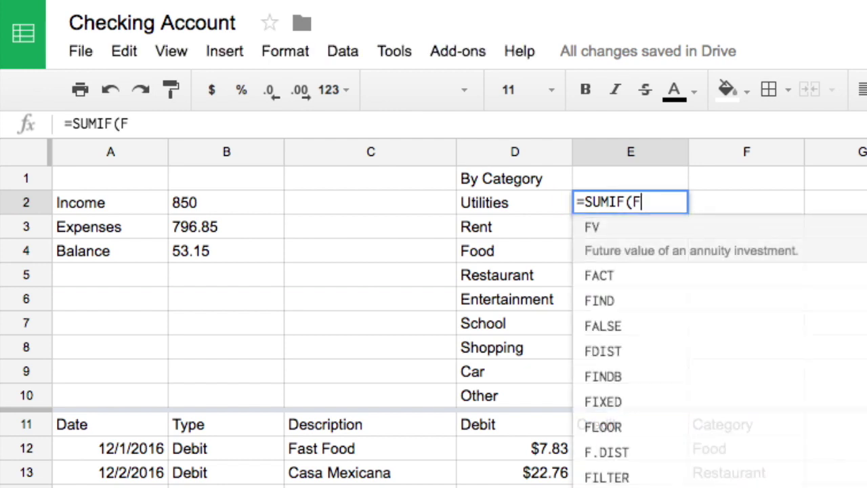
{"action": "type", "text": "F,"}
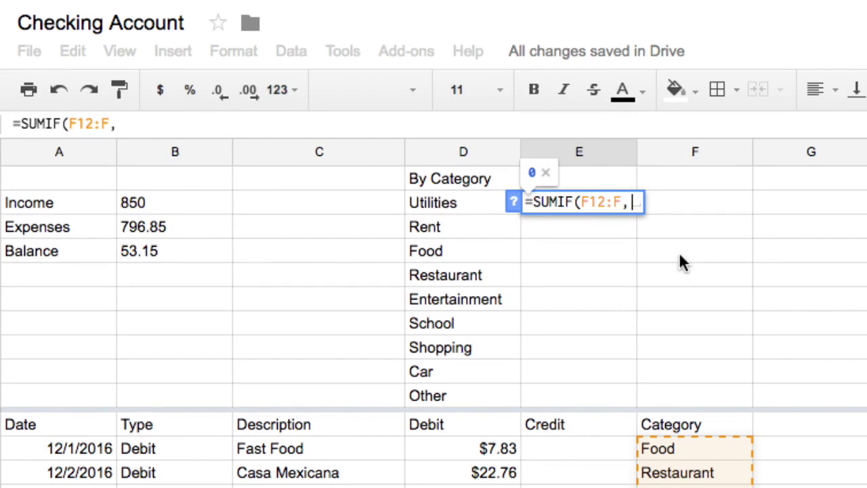
{"action": "left_click", "coordinate": [470, 204]}
Finish E2 as =SUMIF(F12:F,D2,D12:D), giving a Utilities total of 57.84.
{"action": "type", "text": ","}
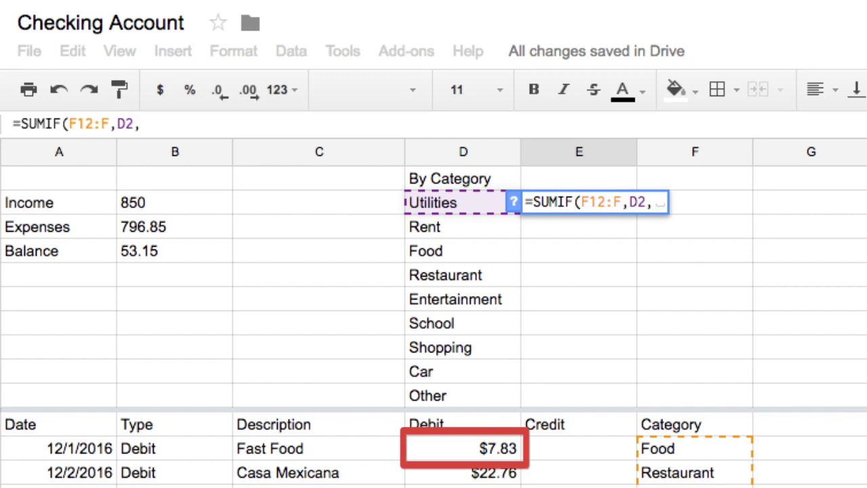
{"action": "type", "text": "D12:D"}
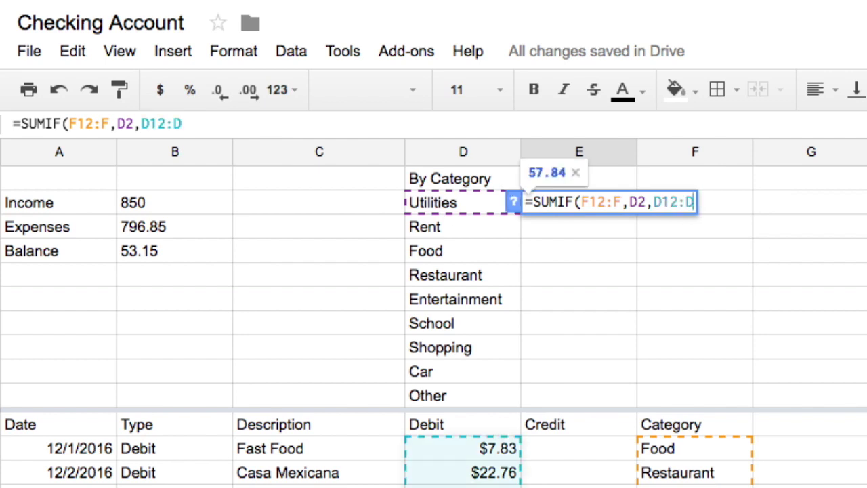
{"action": "type", "text": ")"}
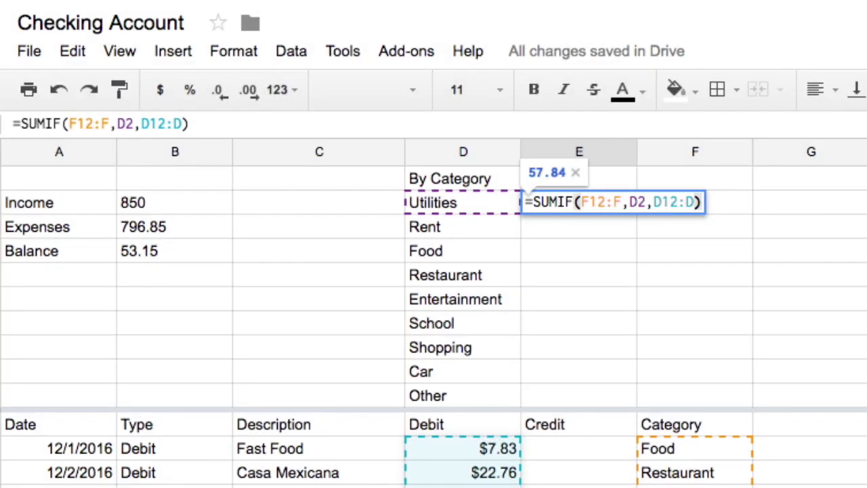
{"action": "key", "text": "Return"}
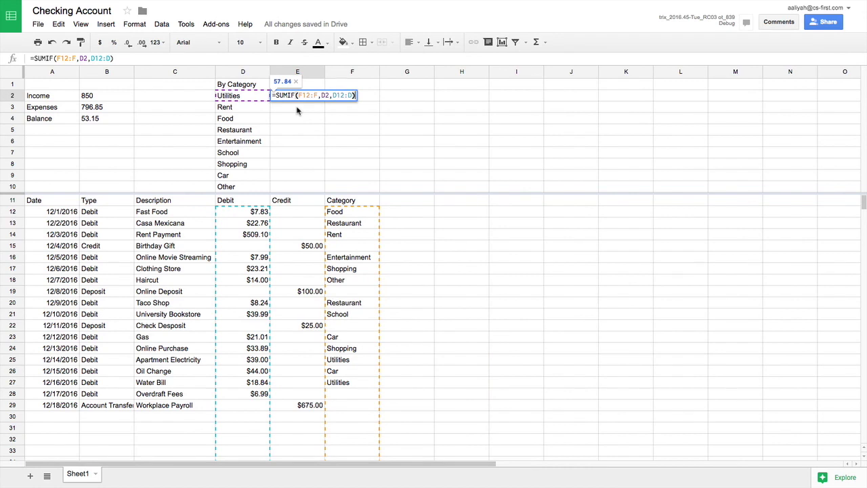
Fill the Utilities SUMIF from E2 down through the Other row at E11.
{"action": "key", "text": "Return"}
{"action": "left_click", "coordinate": [317, 96]}
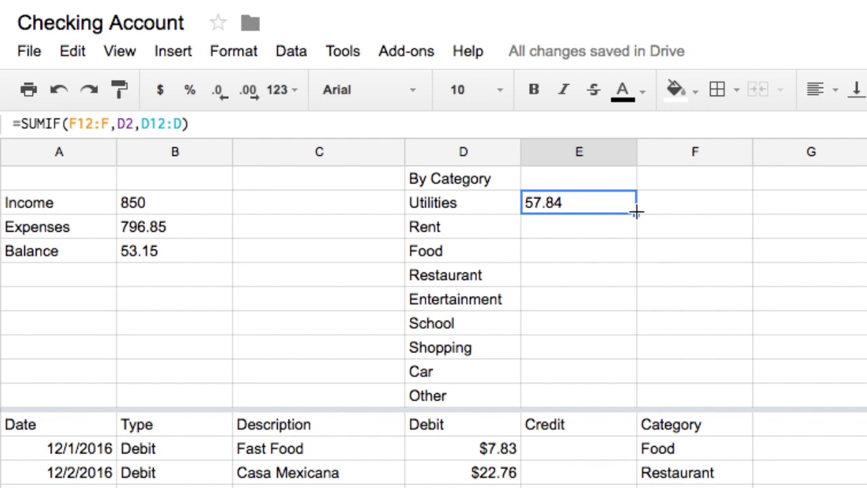
{"action": "left_click_drag", "start_coordinate": [636, 212], "coordinate": [622, 394]}
{"action": "left_click", "coordinate": [662, 214]}
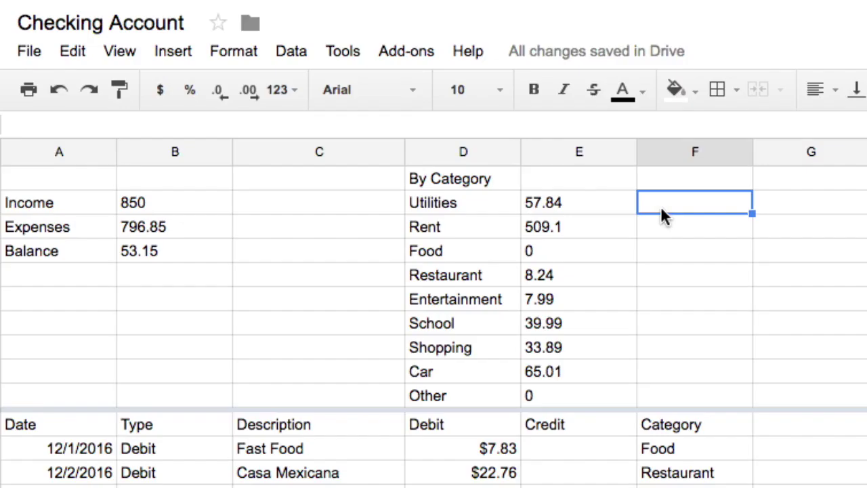
Inspect the copied Utilities, Rent, Food and Restaurant formulas to see their shifted ranges.
{"action": "left_click", "coordinate": [613, 212]}
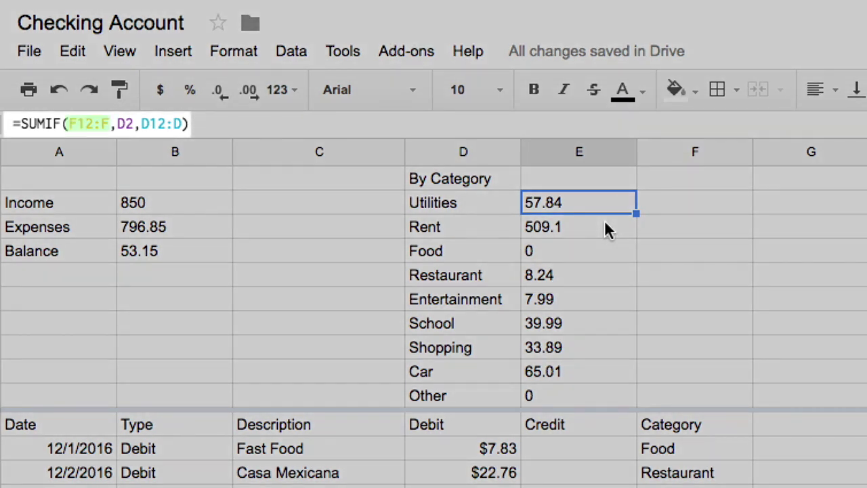
{"action": "left_click", "coordinate": [605, 228]}
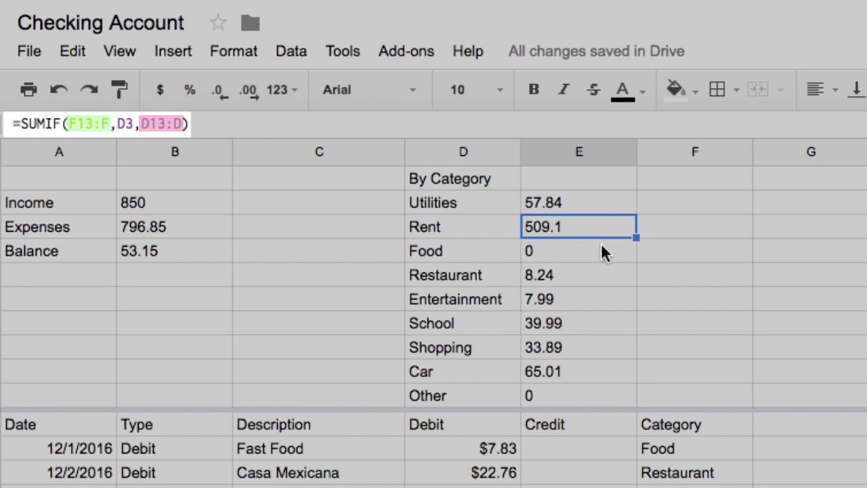
{"action": "left_click", "coordinate": [601, 245]}
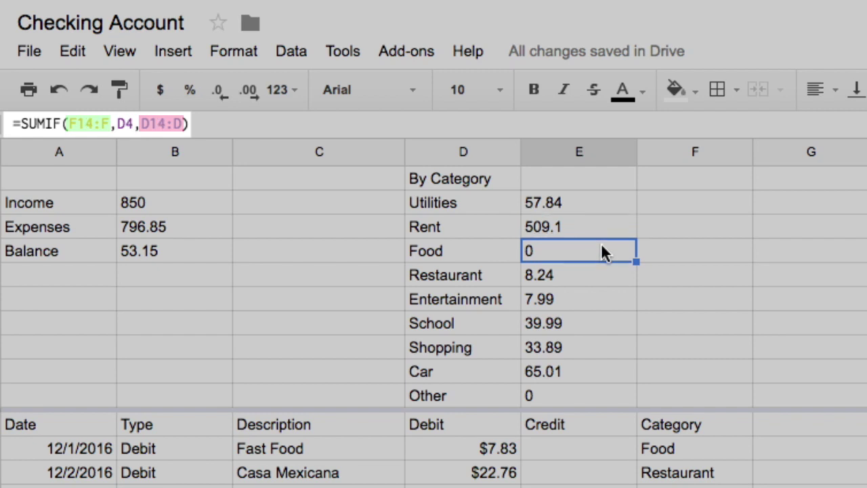
{"action": "left_click", "coordinate": [605, 275]}
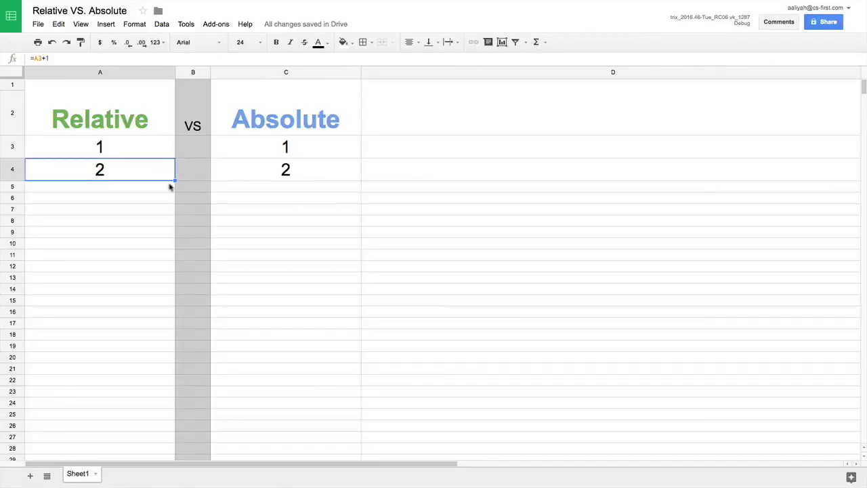
Extend the Relative column down to A15 and review the =A+1 formulas in A5 through A9.
{"action": "left_click_drag", "start_coordinate": [175, 180], "coordinate": [157, 306]}
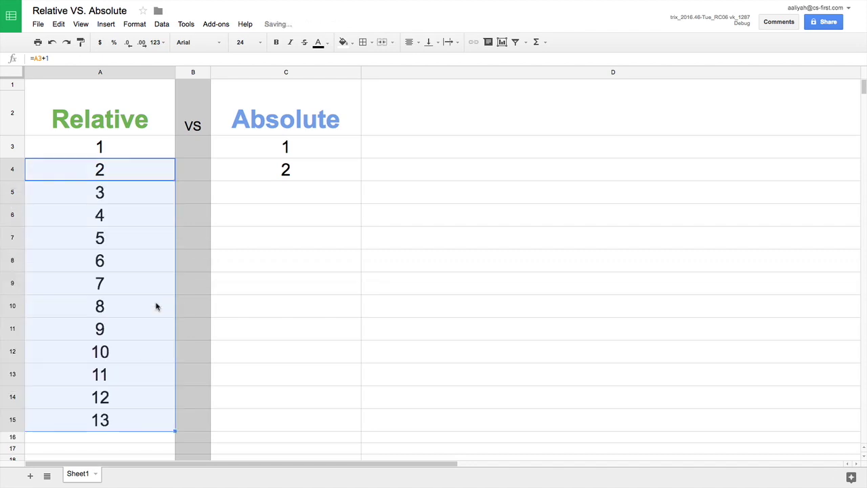
{"action": "left_click", "coordinate": [140, 199]}
{"action": "key", "text": "Down"}
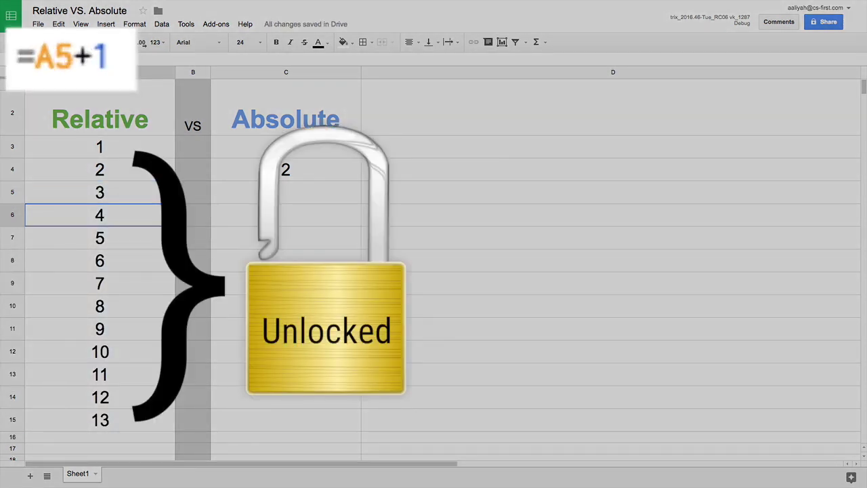
{"action": "key", "text": "Down"}
{"action": "key", "text": "Down"}
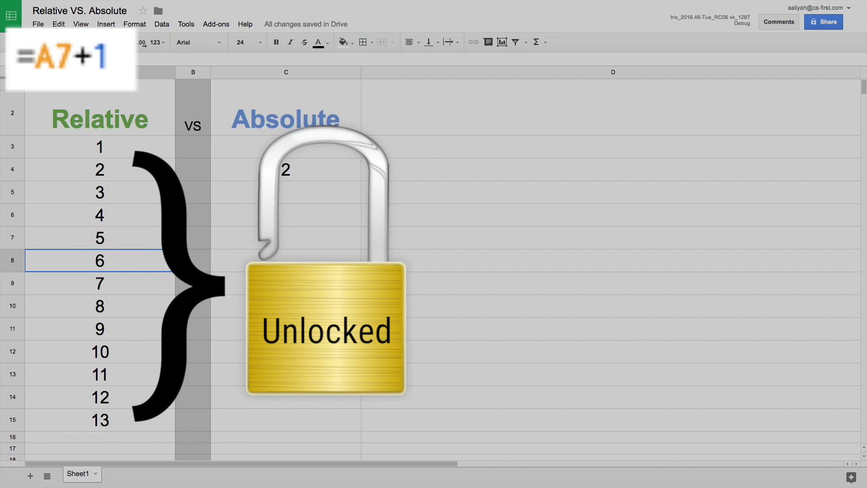
{"action": "key", "text": "Down"}
{"action": "key", "text": "Down"}
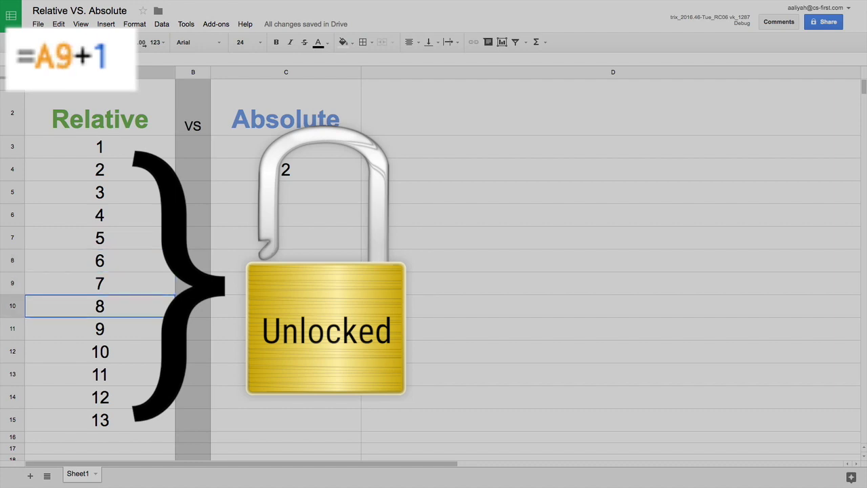
{"action": "key", "text": "Down"}
{"action": "key", "text": "Down"}
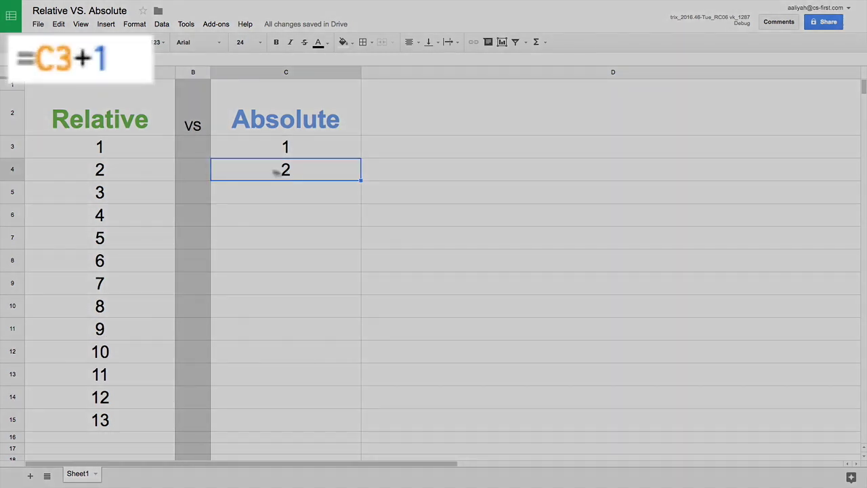
Change C4 to =$C$3+1 and fill it down the Absolute column to C15.
{"action": "left_click", "coordinate": [41, 62]}
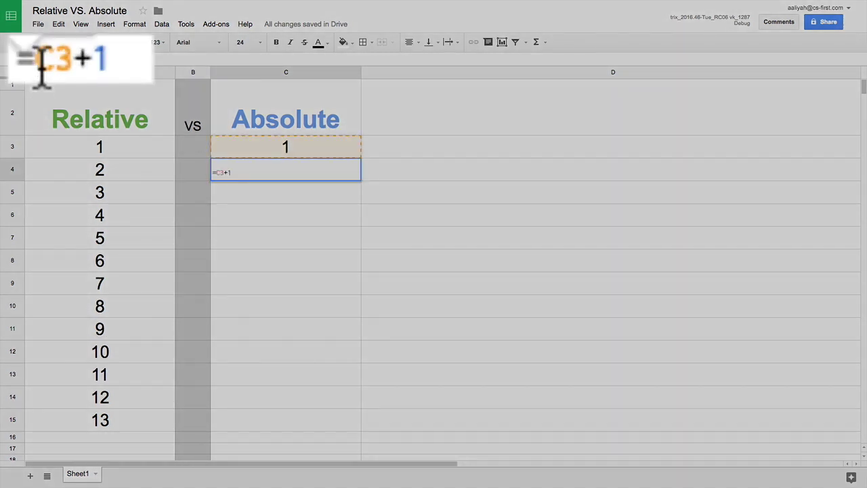
{"action": "type", "text": "$C"}
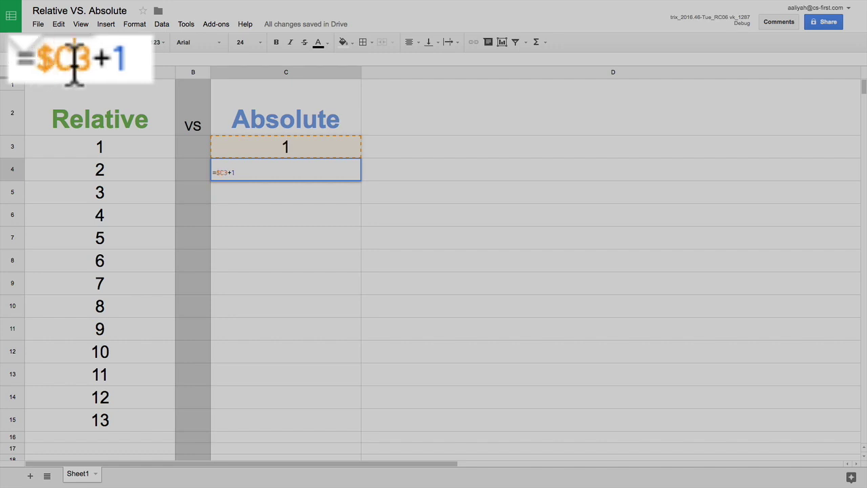
{"action": "type", "text": "$"}
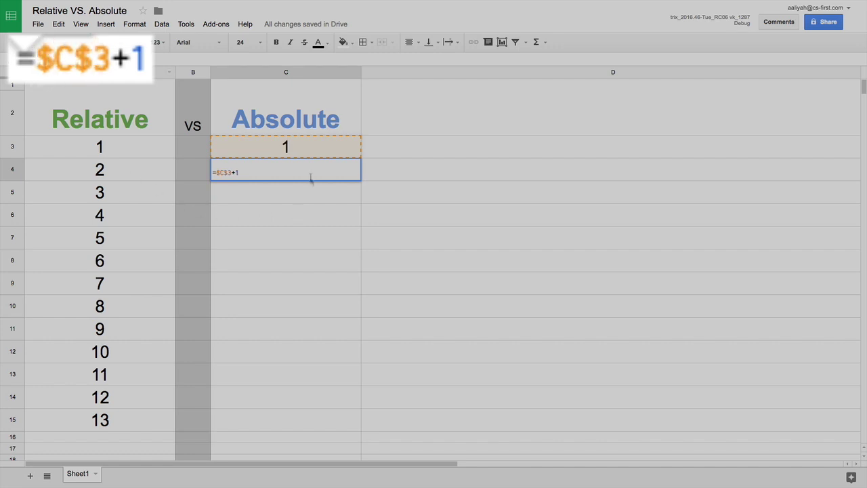
{"action": "key", "text": "Return"}
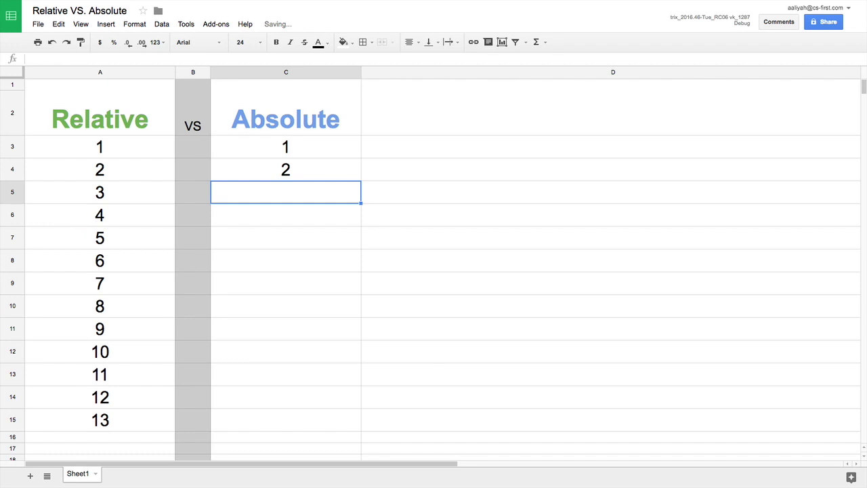
{"action": "left_click", "coordinate": [322, 177]}
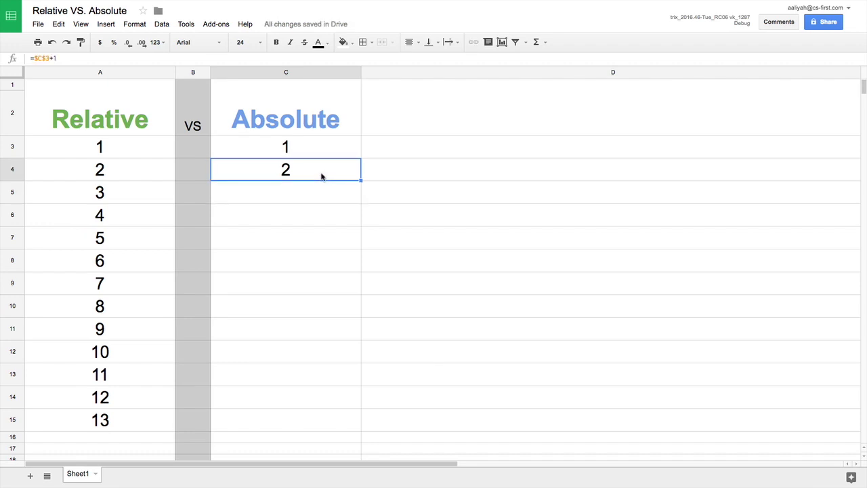
{"action": "left_click_drag", "start_coordinate": [362, 180], "coordinate": [328, 413]}
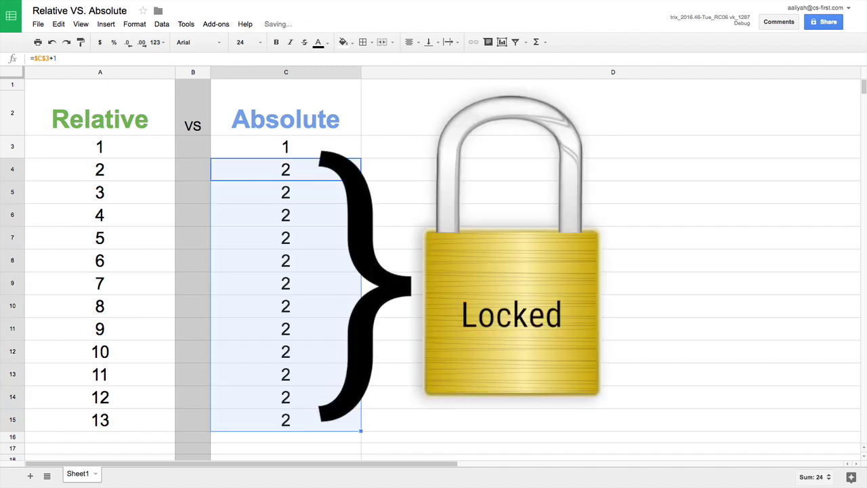
Check the locked formulas in C5 through C9, then undo the category totals below E2.
{"action": "left_click", "coordinate": [325, 199]}
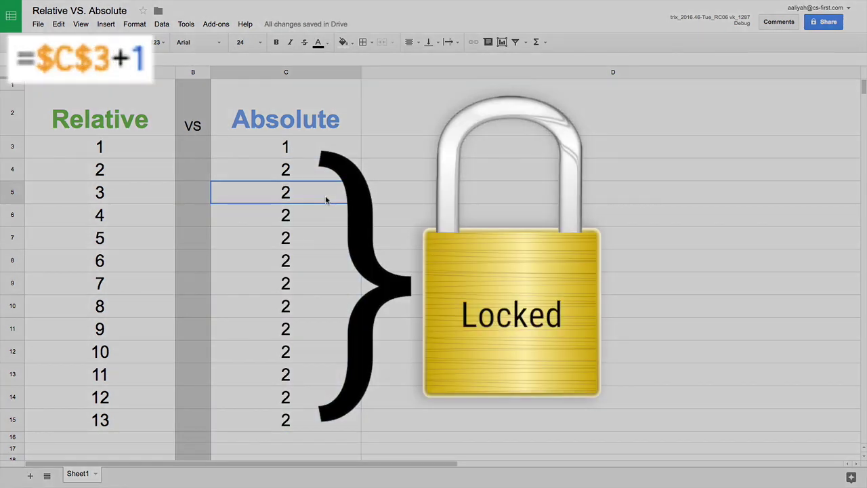
{"action": "key", "text": "Down"}
{"action": "key", "text": "Down"}
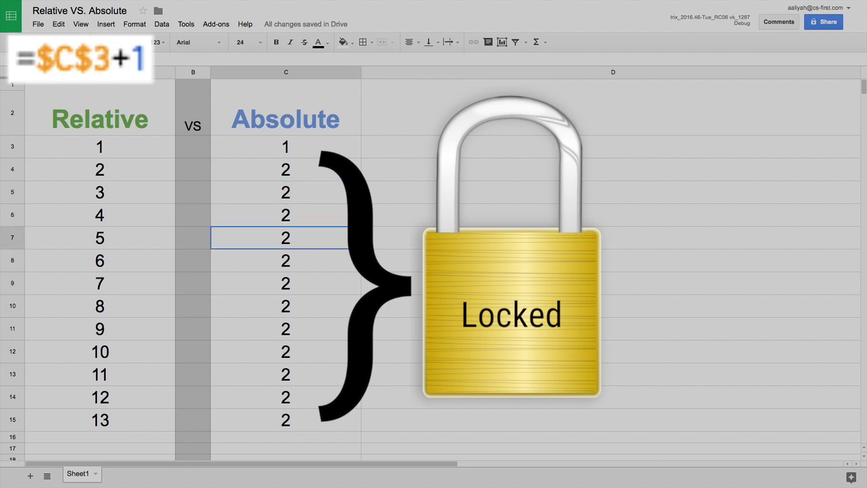
{"action": "key", "text": "Down"}
{"action": "key", "text": "Down"}
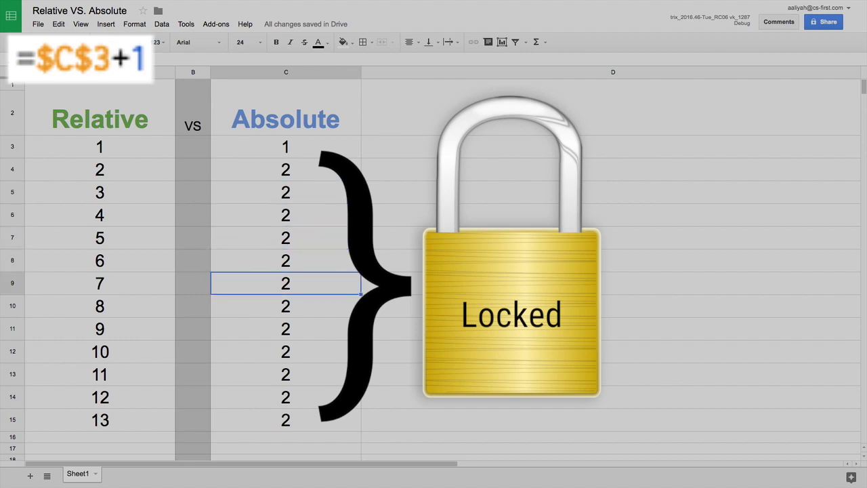
{"action": "key", "text": "Down"}
{"action": "key", "text": "Down"}
{"action": "key", "text": "Down"}
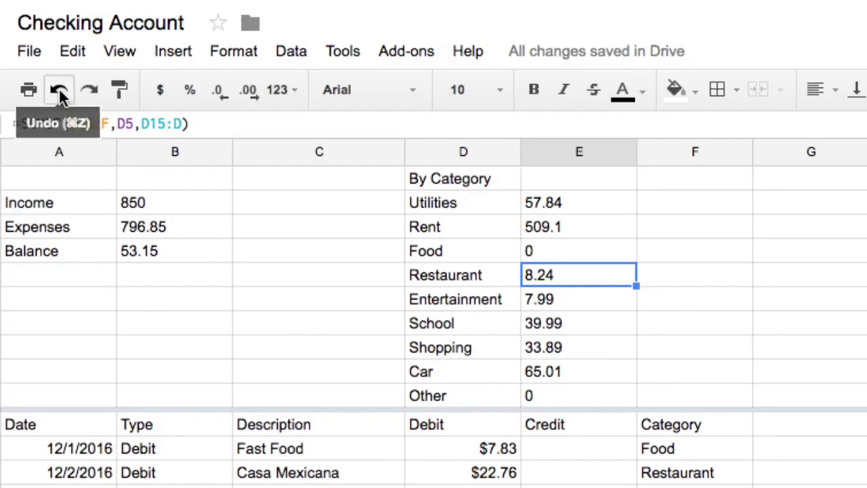
{"action": "left_click", "coordinate": [59, 90]}
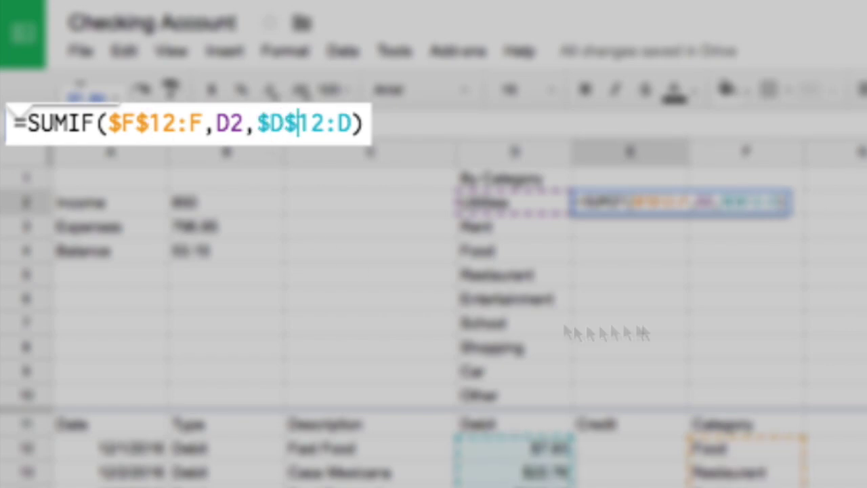
Commit E2 as =SUMIF($F$12:F,D2,$D$12:D) and fill to E10, totalling Rent 509.1 through Other 14.
{"action": "key", "text": "Return"}
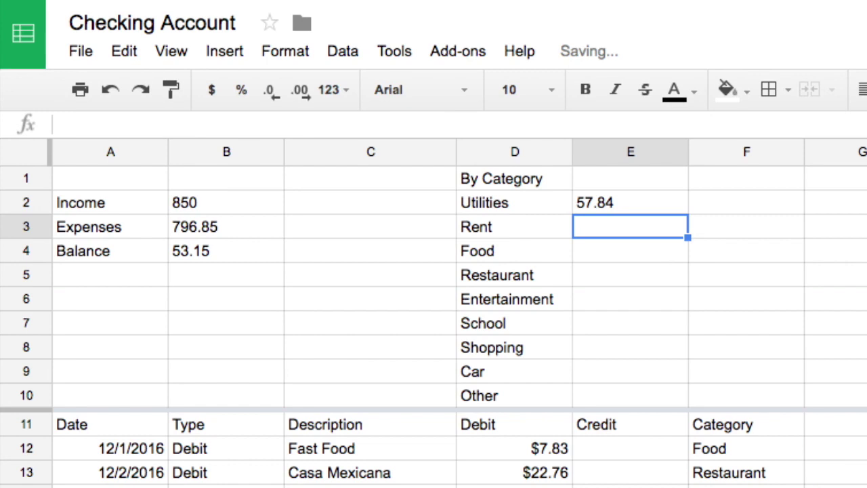
{"action": "left_click", "coordinate": [661, 211]}
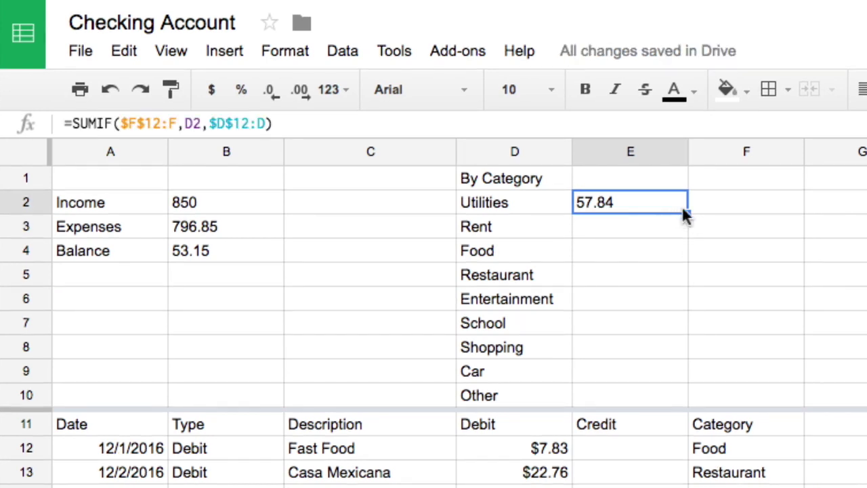
{"action": "left_click_drag", "start_coordinate": [688, 211], "coordinate": [685, 393]}
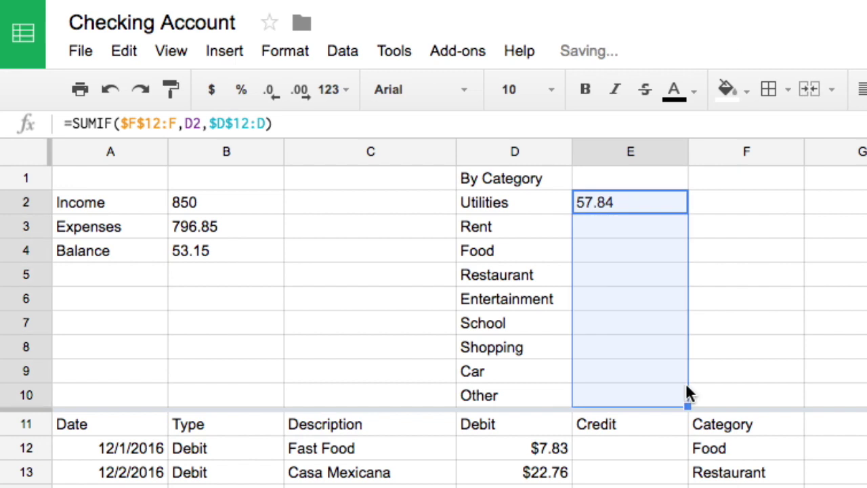
{"action": "left_click", "coordinate": [714, 206]}
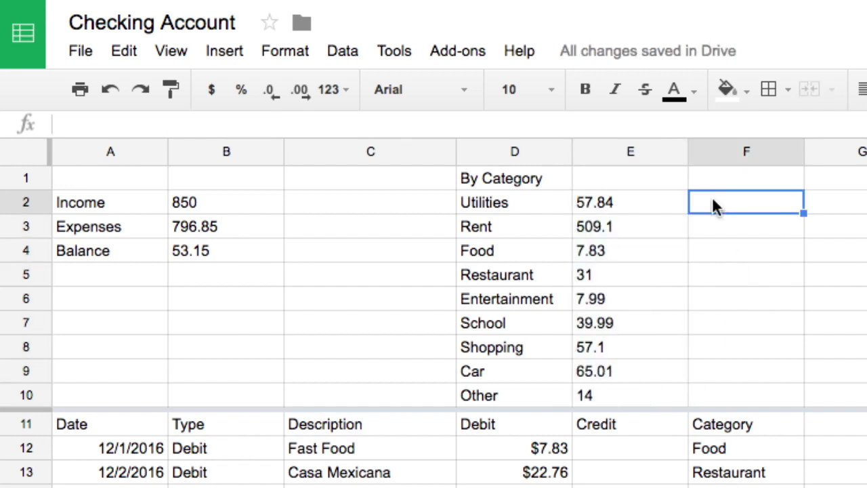